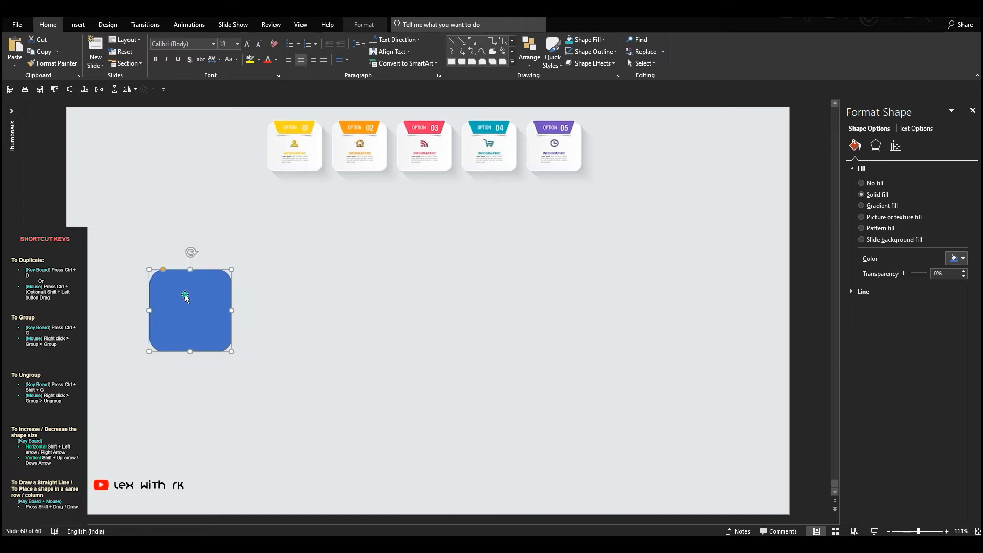
- Enlarge the blue rounded square proportionally and give it a white outline
left_click_drag(239, 357, 245, 366)
left_click(333, 235)
left_click(219, 294)
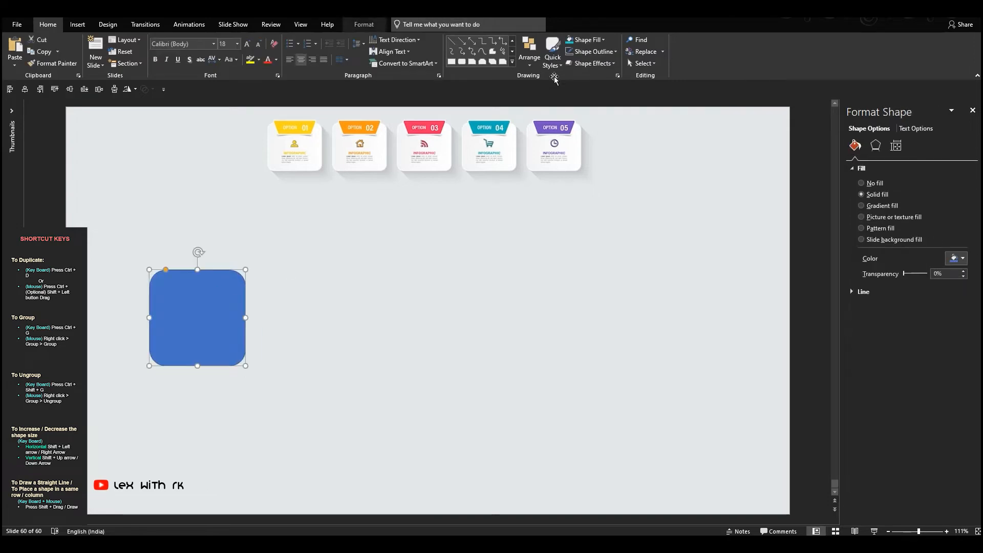
left_click(592, 55)
left_click(569, 75)
- Fill the rounded square with the off-white color sampled from the Option 02 sample card's body
left_click(589, 40)
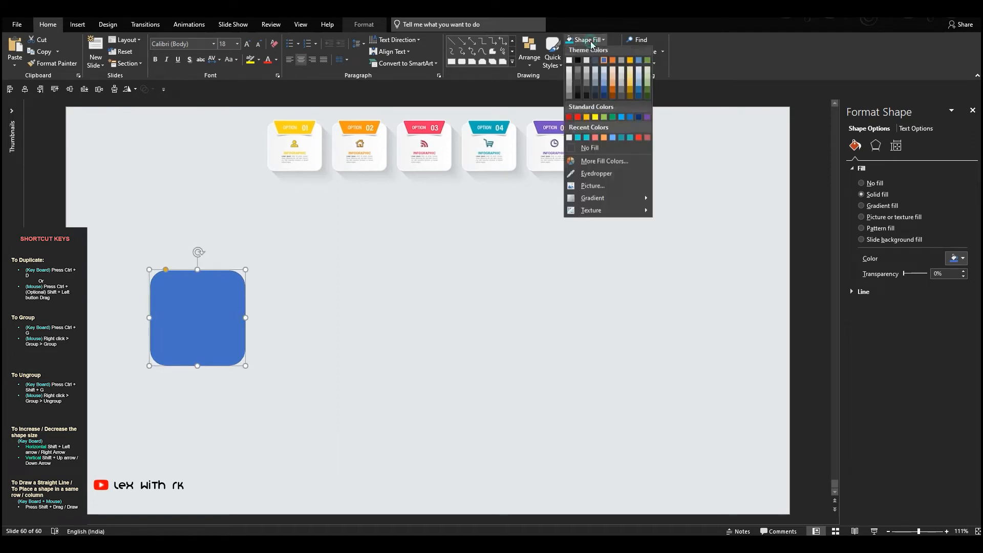
left_click(594, 176)
left_click(352, 145)
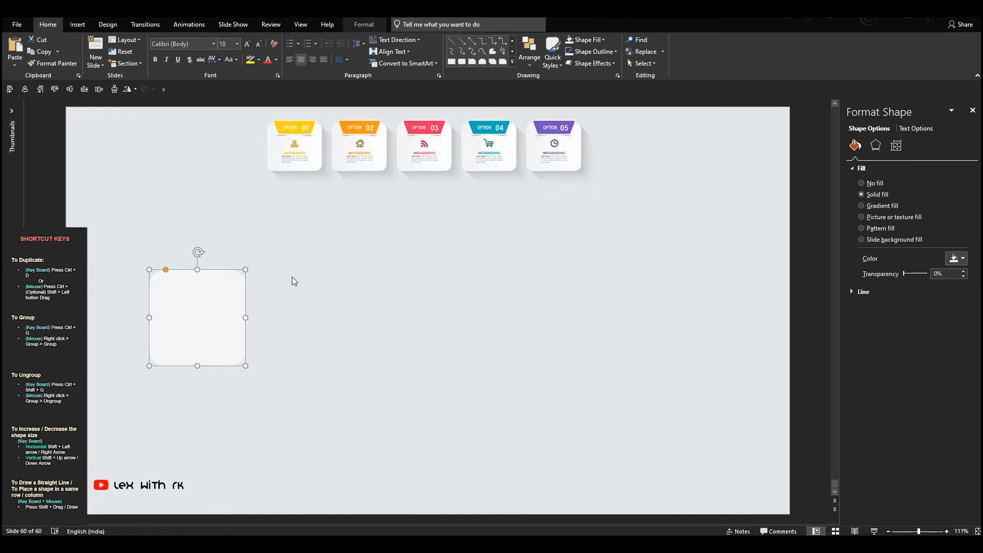
left_click(257, 282)
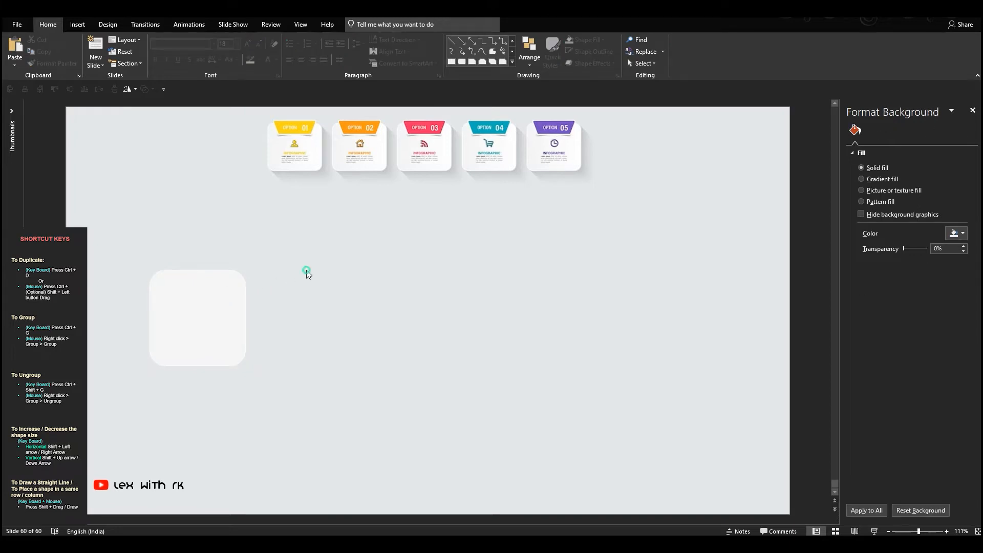
- Insert a trapezoid and place it upside down as a header strip centered along the rounded square's upper edge
left_click(512, 61)
left_click(503, 127)
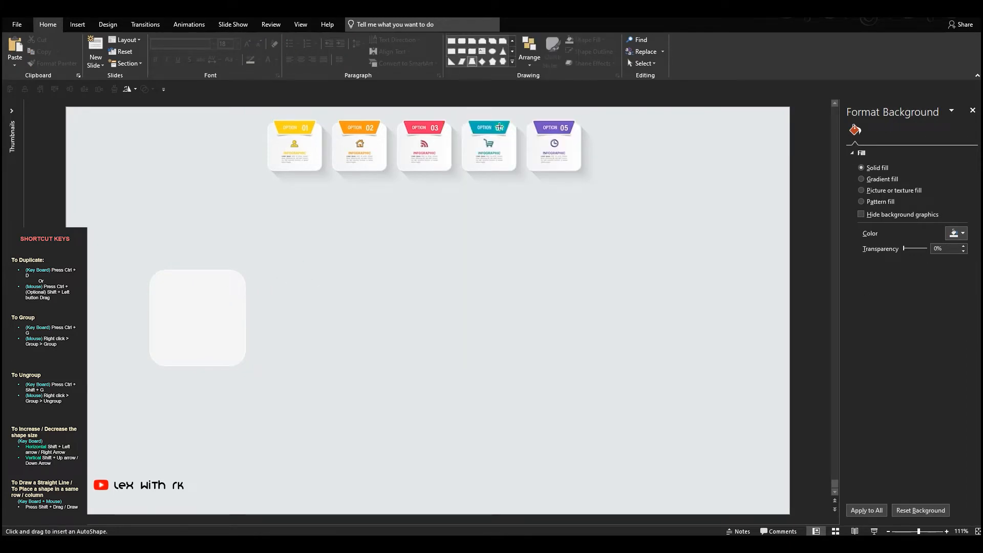
left_click_drag(317, 196, 378, 275)
mouse_move(336, 228)
left_mouse_down()
mouse_move(169, 227)
mouse_move(245, 233)
left_mouse_up()
left_click_drag(198, 197, 161, 280)
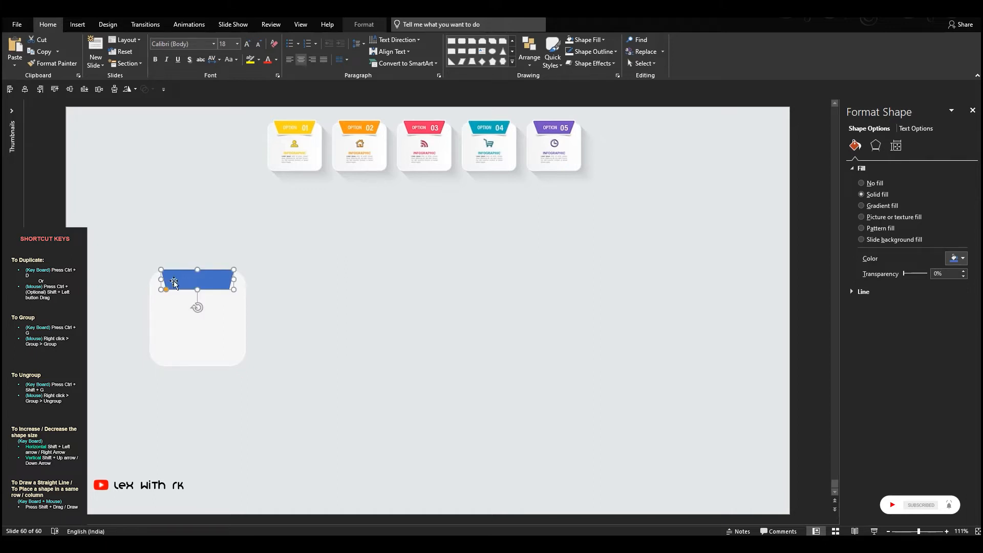
- Fill the trapezoid with the yellow sampled from the Option 01 header and give it a 1½ pt white outline
left_click(589, 39)
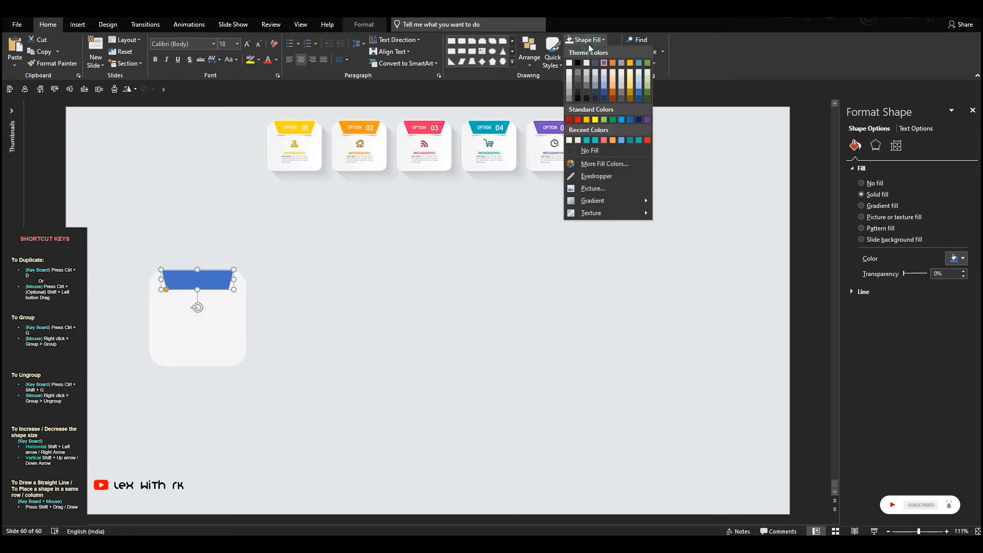
left_click(588, 176)
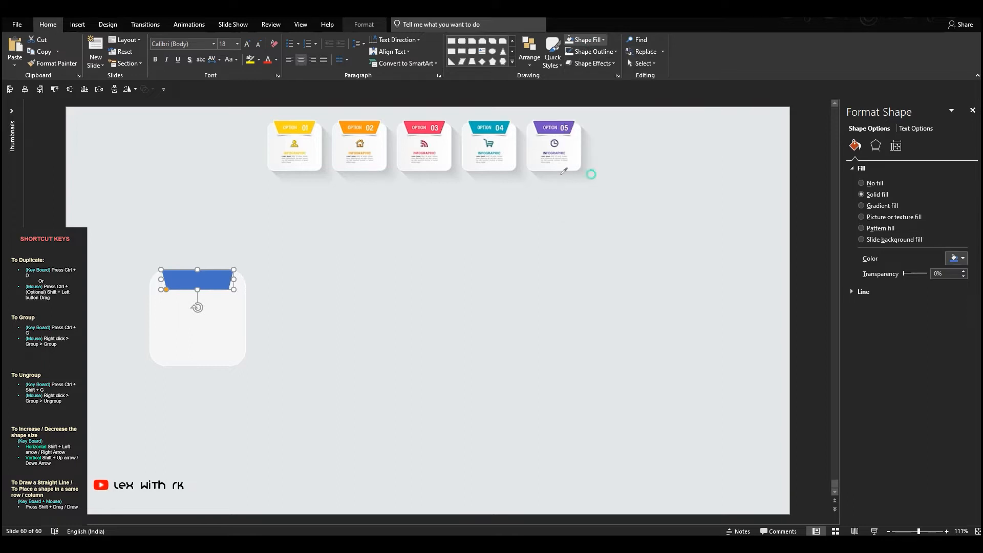
left_click(313, 124)
left_click(594, 51)
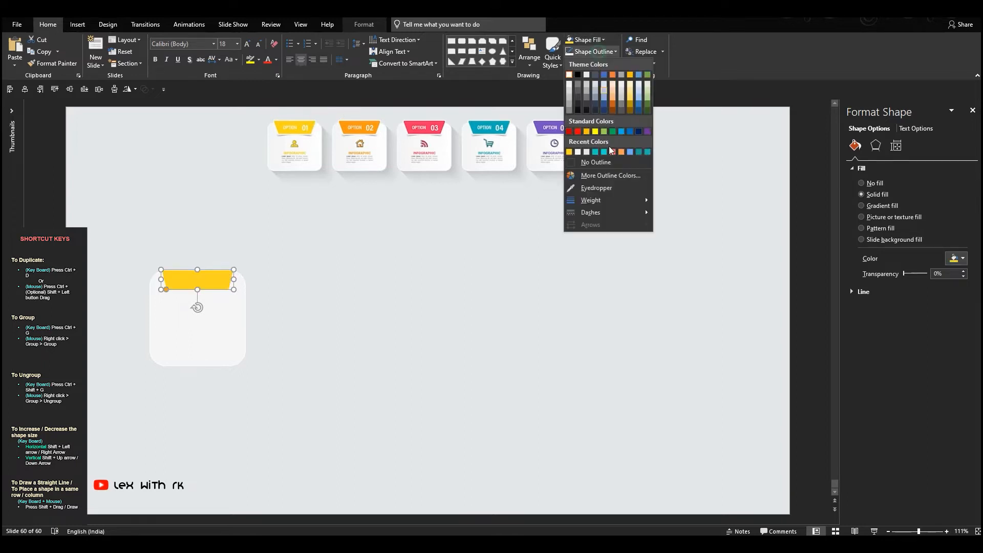
mouse_move(615, 200)
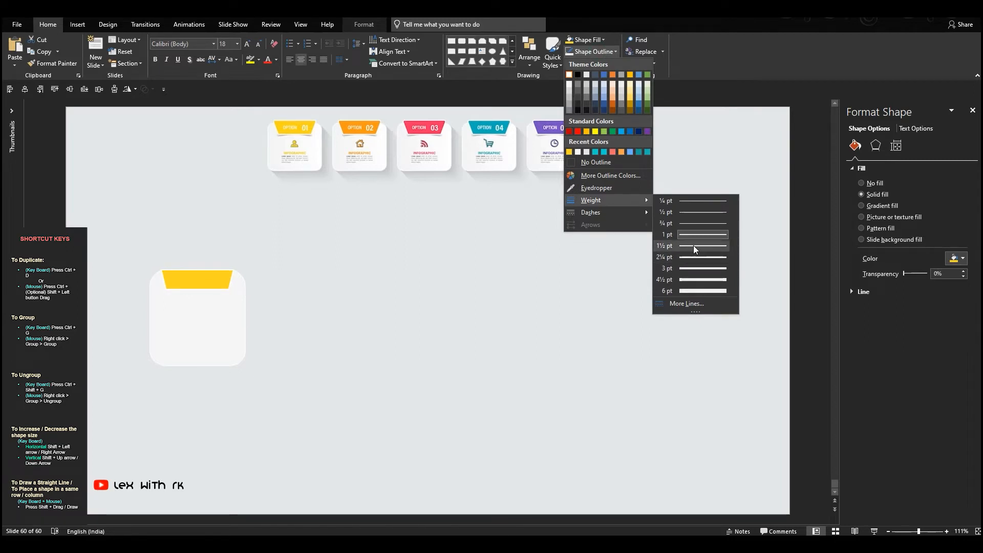
left_click(693, 245)
left_click(403, 295)
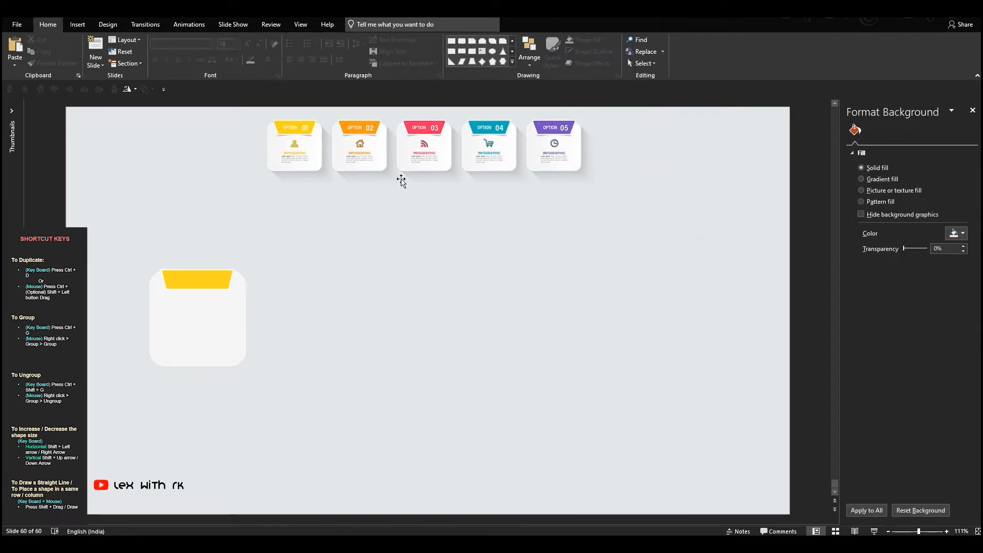
left_click(452, 43)
left_click(250, 222)
key("Delete")
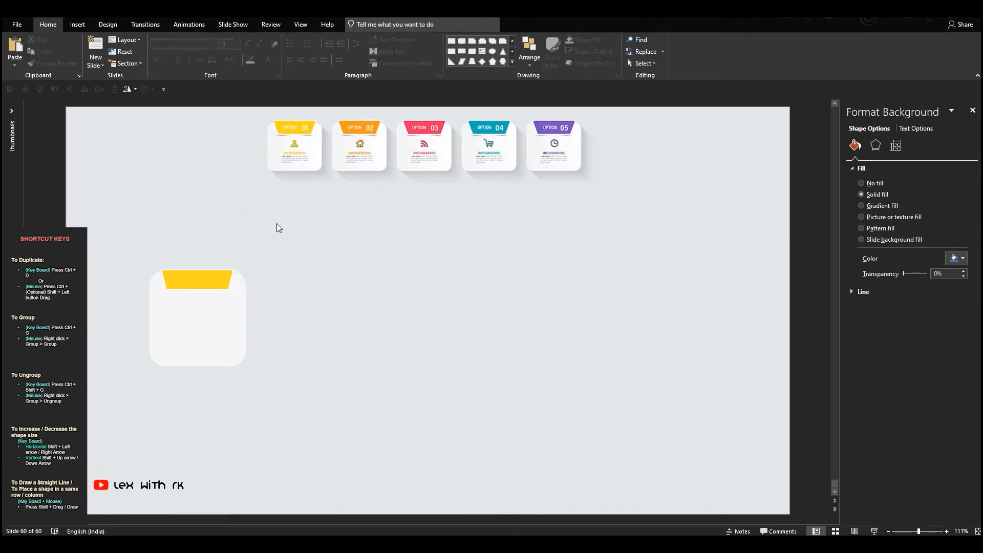
- Insert a right triangle over the yellow trapezoid, with a black fill and no outline
left_click(452, 62)
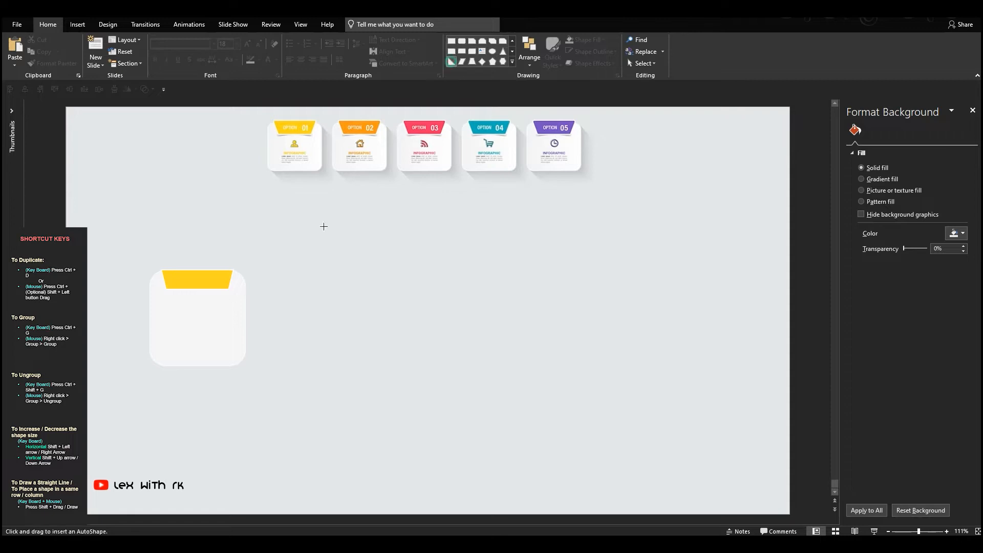
left_click(246, 281)
left_click_drag(258, 300, 184, 272)
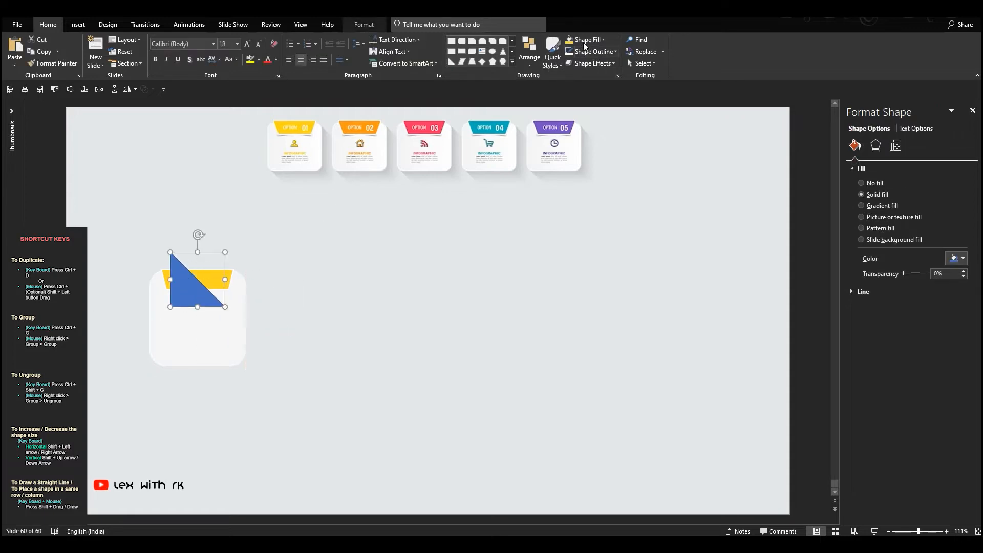
left_click(603, 40)
left_click(578, 75)
left_click(615, 51)
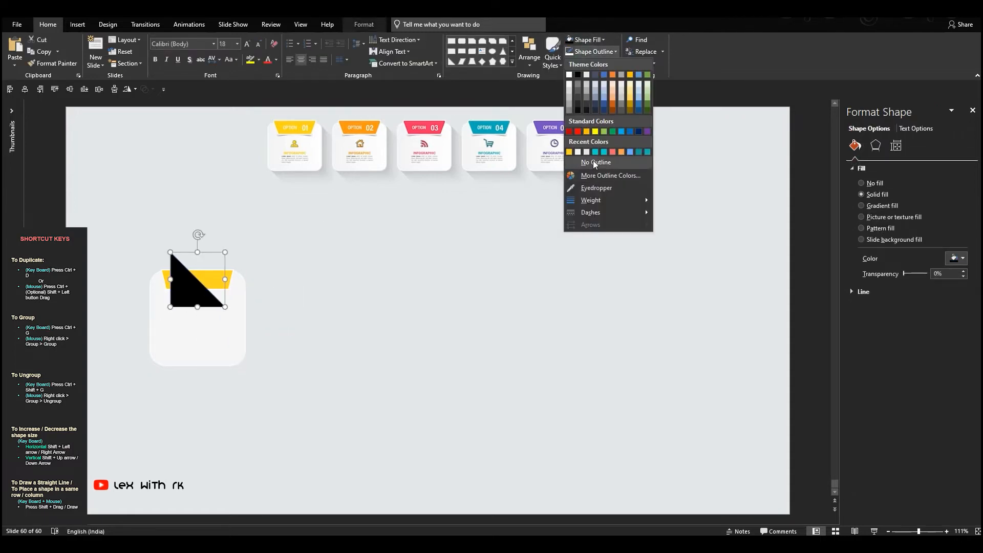
left_click(593, 162)
- Shrink the black triangle proportionally and move it onto the yellow trapezoid's lower-left corner
scroll(193, 283, "up", 10)
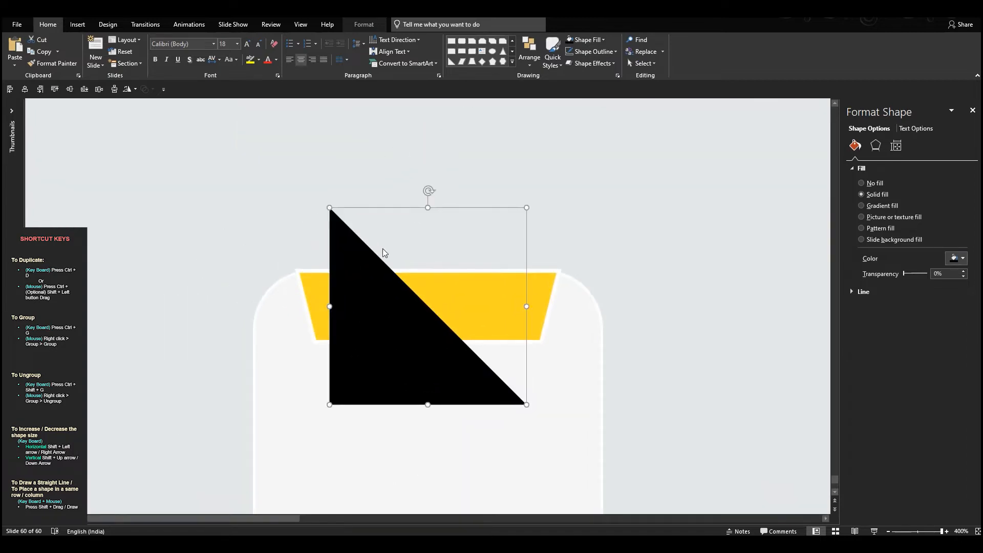
left_click_drag(525, 207, 374, 358)
left_click_drag(345, 387, 322, 329)
left_click(307, 350)
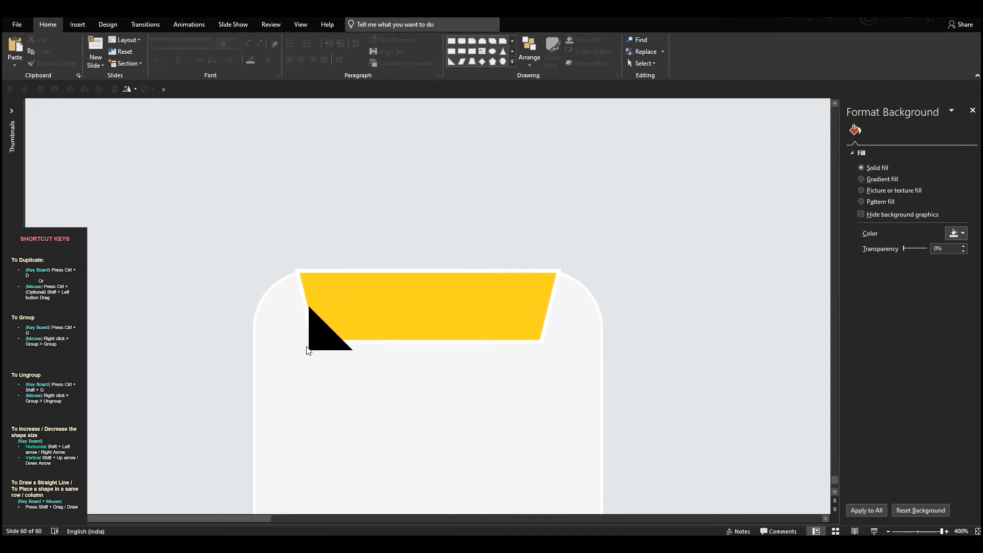
- Rotate the black triangle slightly counterclockwise and nudge it to align with the trapezoid's slanted lower-left corner
left_click_drag(183, 225, 332, 378)
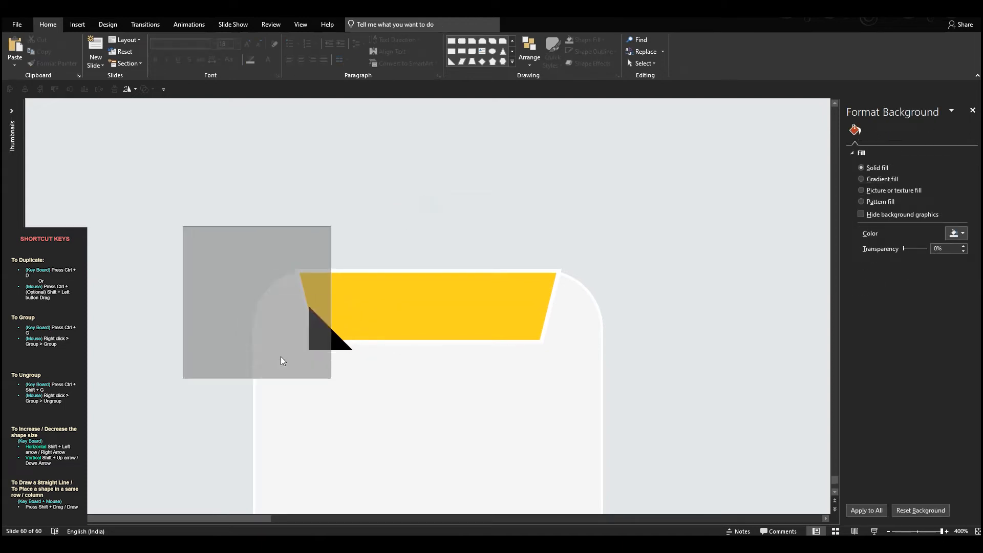
scroll(187, 219, "down", 1)
left_click_drag(191, 222, 408, 379)
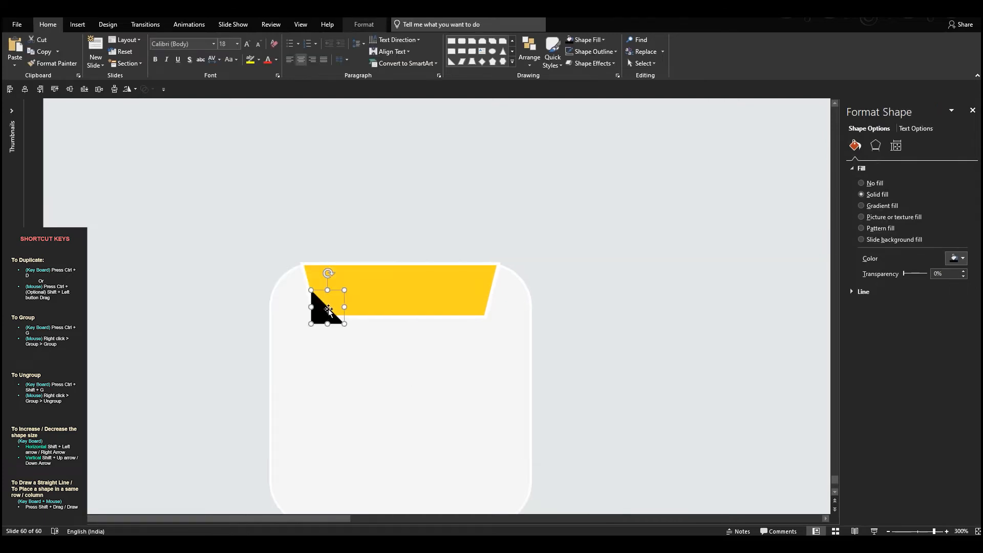
left_click_drag(328, 309, 327, 305)
left_click_drag(328, 267, 319, 267)
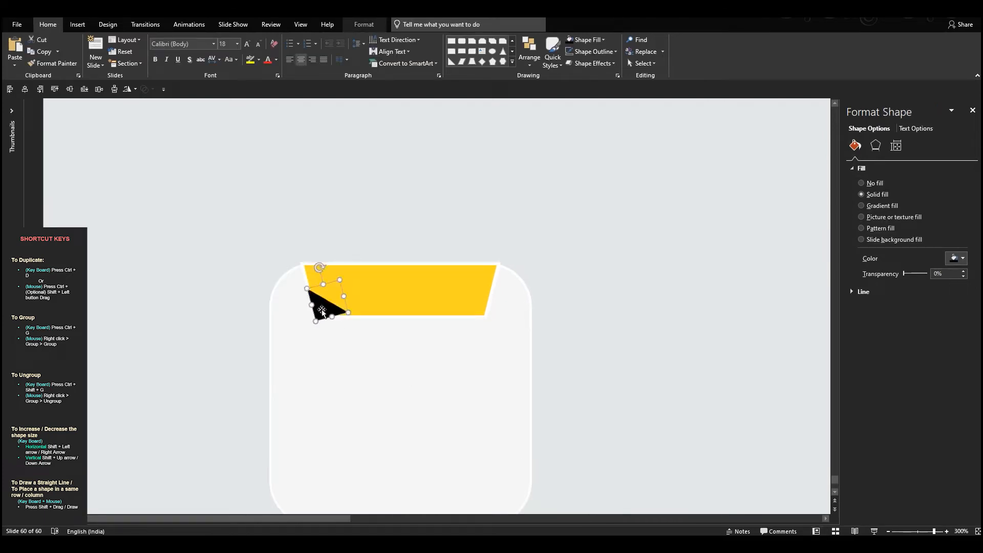
left_click_drag(321, 307, 321, 307)
left_click_drag(319, 266, 325, 267)
- Set the black triangle's fill transparency to 80% and bring the yellow trapezoid in front of it
left_click_drag(905, 275, 920, 275)
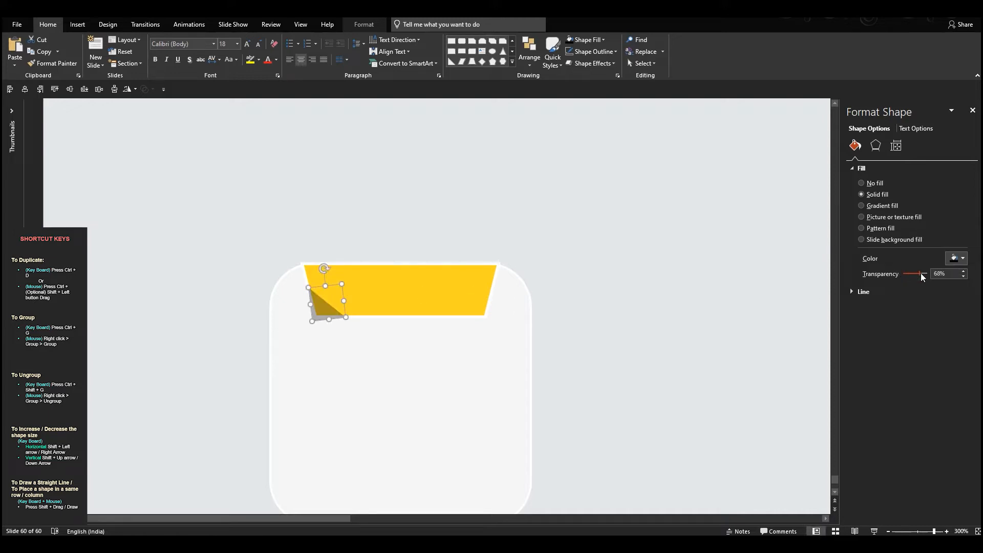
right_click(380, 291)
left_click(422, 387)
left_click(204, 328)
- Duplicate the shadow triangle, flip the copy horizontally and place it behind the yellow trapezoid's lower-right corner
left_click_drag(228, 271, 378, 350)
left_click_drag(331, 318, 406, 321)
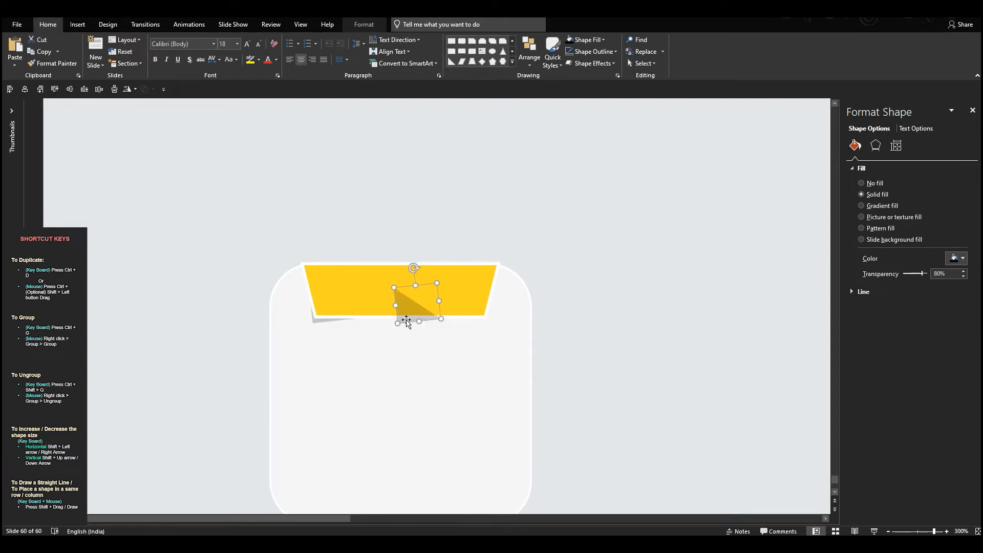
left_click(135, 89)
left_click(143, 143)
left_click_drag(429, 314, 480, 315)
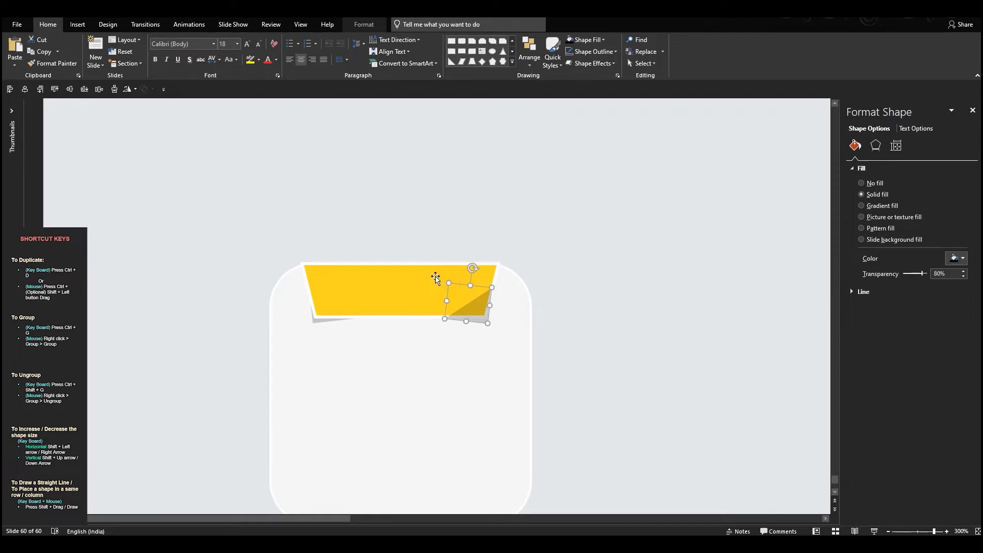
right_click(435, 277)
left_click(477, 377)
left_click(583, 298)
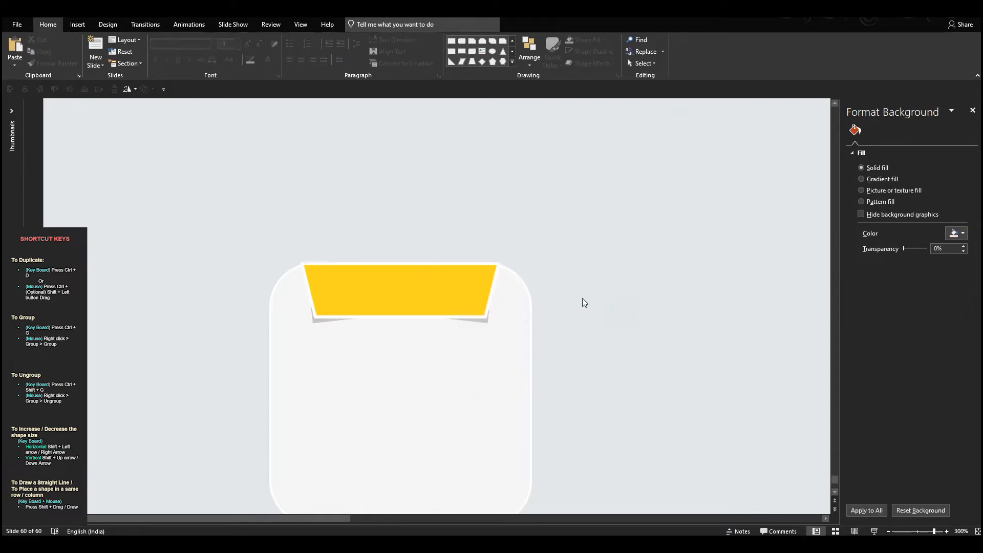
- Add a text box reading INFOGRAPHIC in the empty area of the slide
scroll(582, 298, "down", 5)
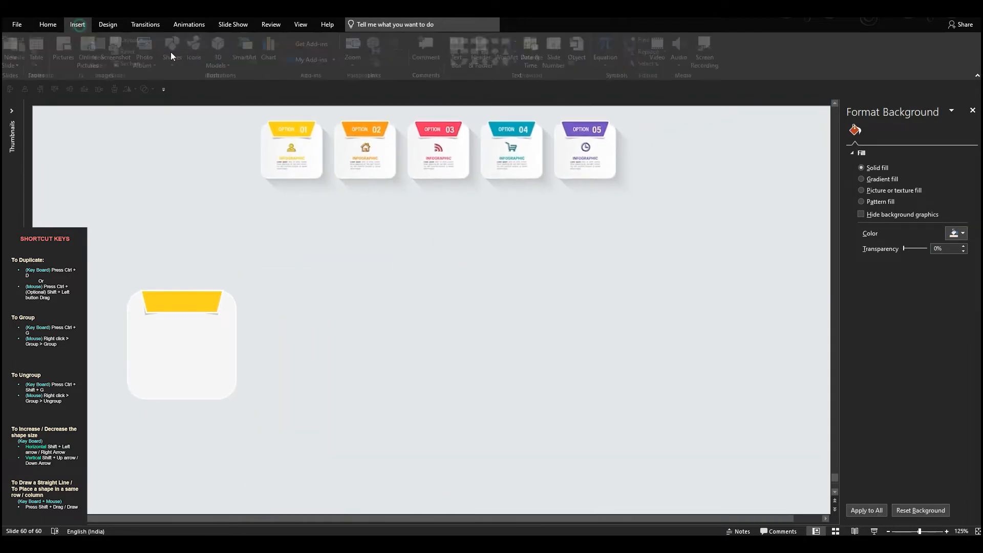
left_click(77, 24)
left_click(461, 51)
left_click(397, 253)
type("INFOGRAP")
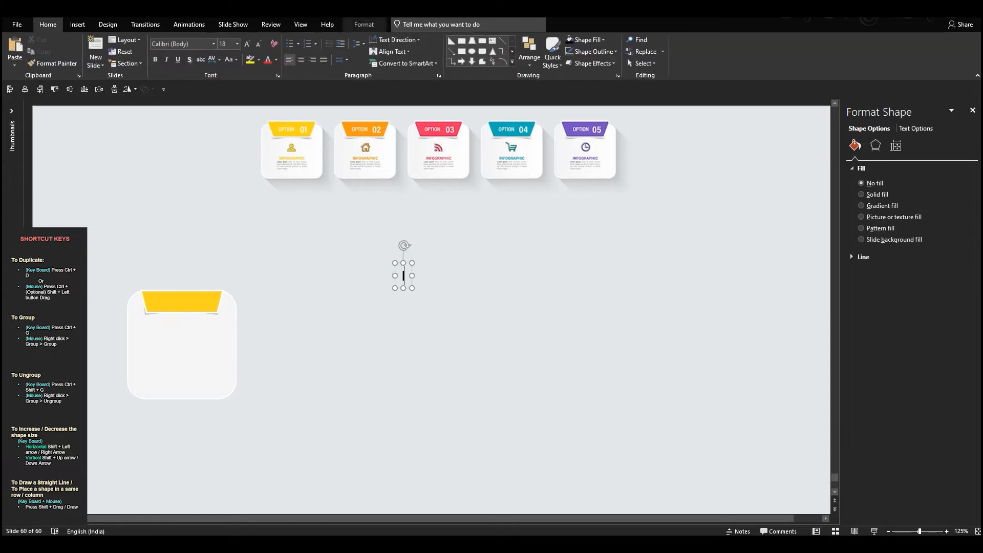
type("HIC")
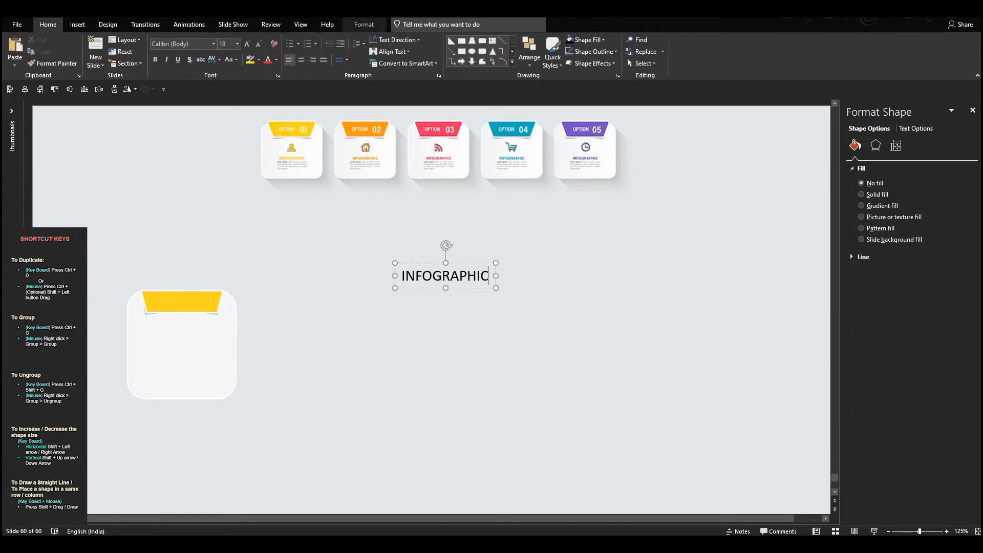
- Make the INFOGRAPHIC text bold and color it with the yellow sampled from the Option 01 header
key("ctrl+a")
left_click(160, 61)
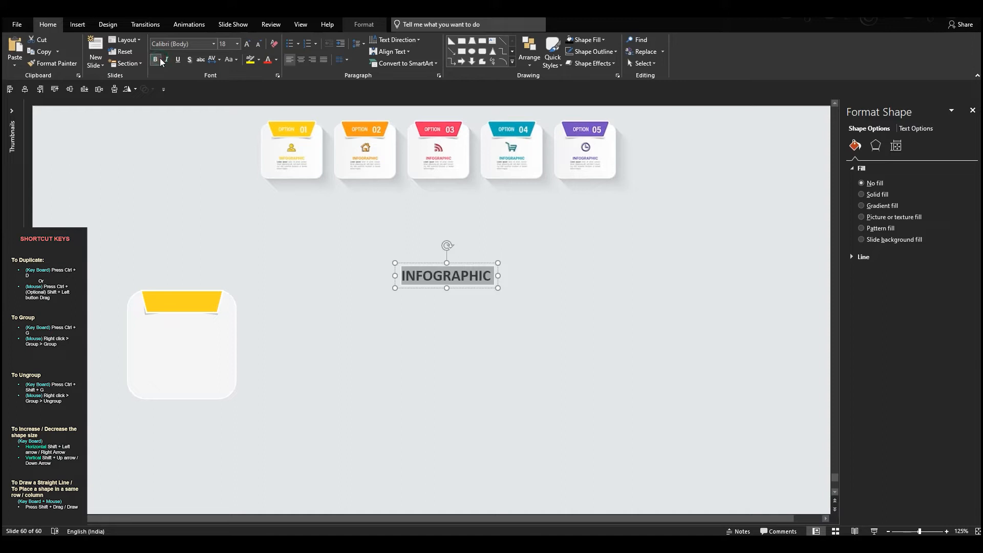
left_click(276, 59)
left_click(291, 175)
left_click(315, 122)
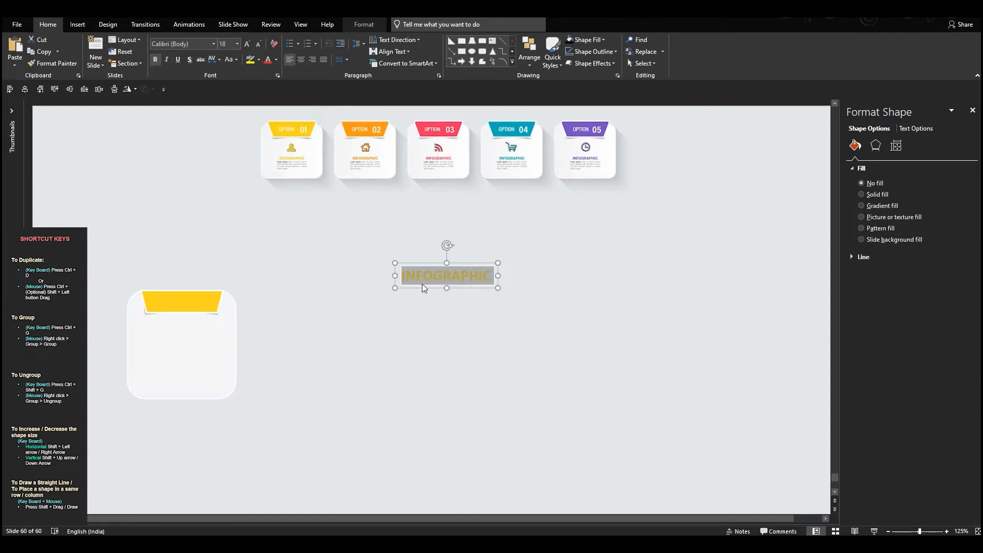
- Fit the INFOGRAPHIC text box to the card's width, place it mid-card, and center its text at 11 pt
left_click_drag(406, 288, 127, 280)
left_click_drag(254, 275, 237, 277)
left_click(301, 60)
left_click(259, 43)
left_click(259, 43)
left_click(258, 44)
left_click_drag(220, 269, 211, 342)
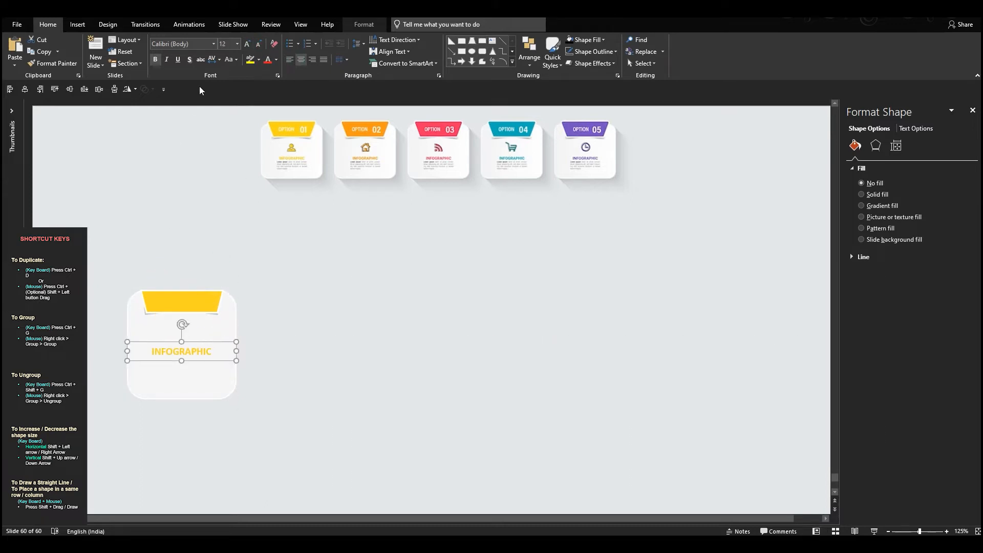
left_click(258, 43)
- Duplicate the INFOGRAPHIC heading directly below itself and format the copy as non-bold 8 pt text in a dark font color
left_click_drag(221, 342, 220, 356)
double_click(181, 364)
left_click(276, 60)
left_click(276, 100)
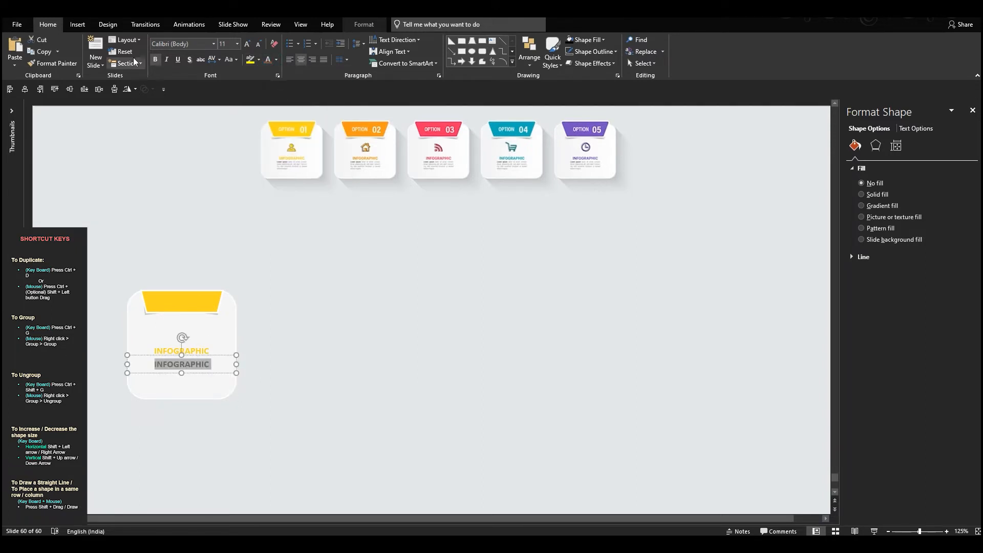
left_click(155, 59)
left_click(259, 44)
left_click(259, 44)
left_click(259, 44)
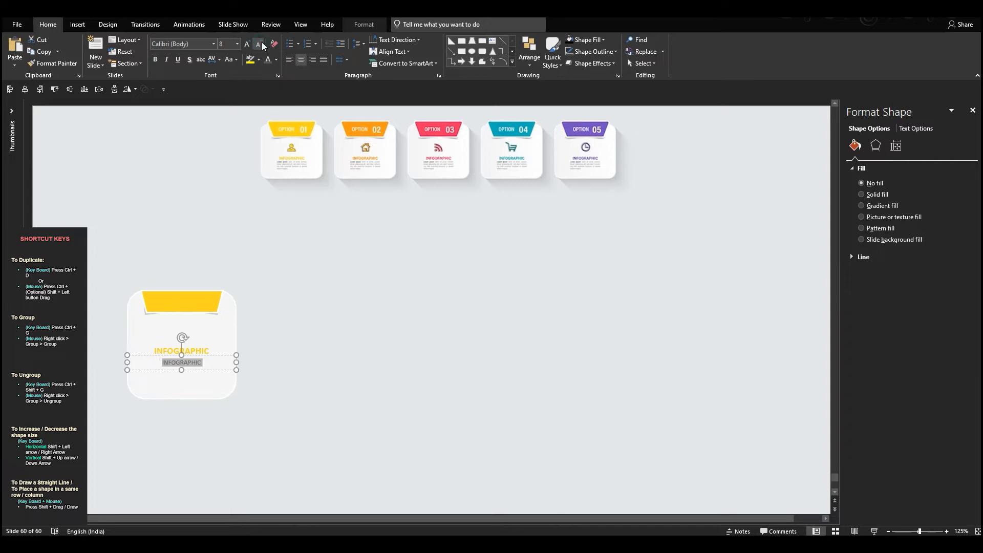
- Replace the copied text with =lorem() placeholder paragraphs at 5 pt and narrow the text box from both sides to fit inside the card
key("BackSpace")
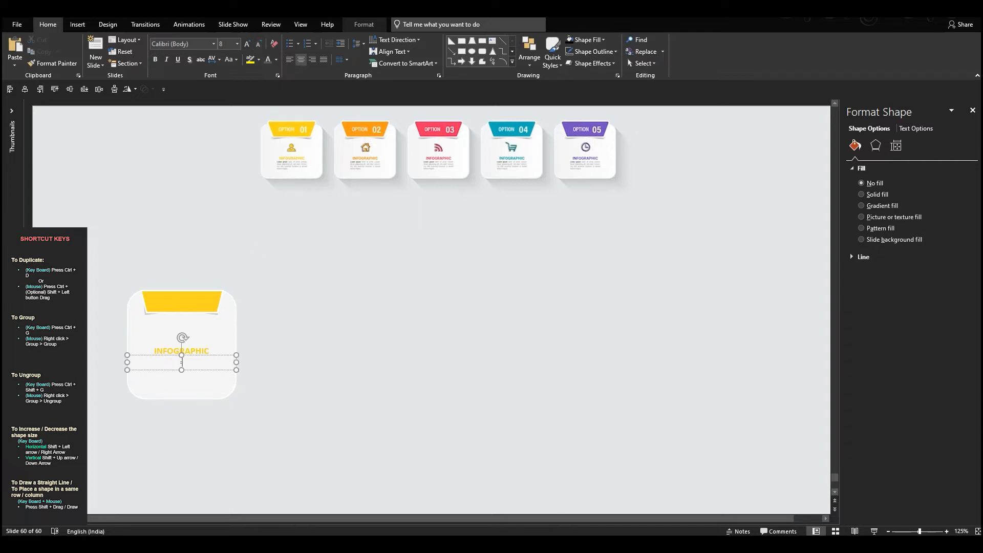
type("=lorem()")
key("Return")
key("ctrl+a")
left_click(258, 43)
left_click(259, 44)
left_click(259, 44)
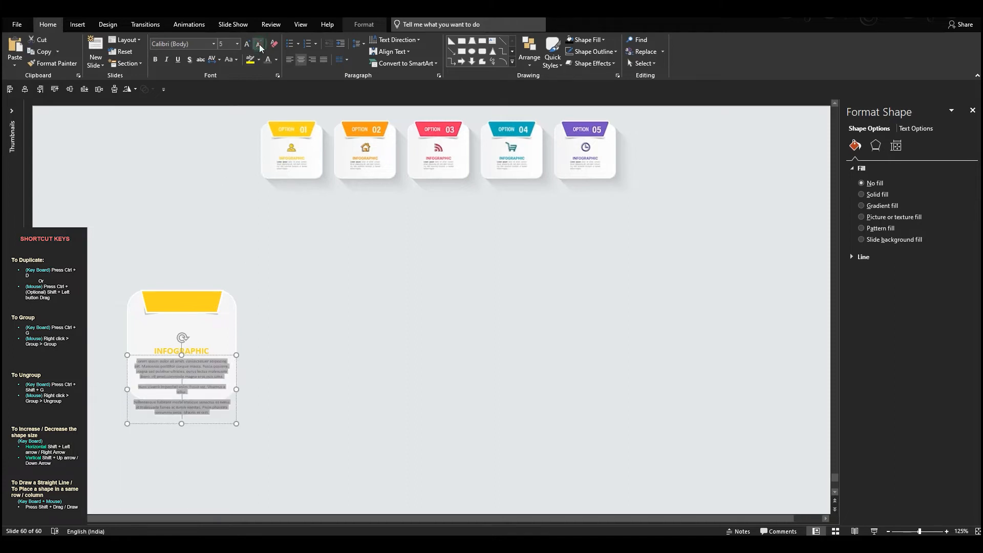
left_click_drag(126, 391, 135, 391)
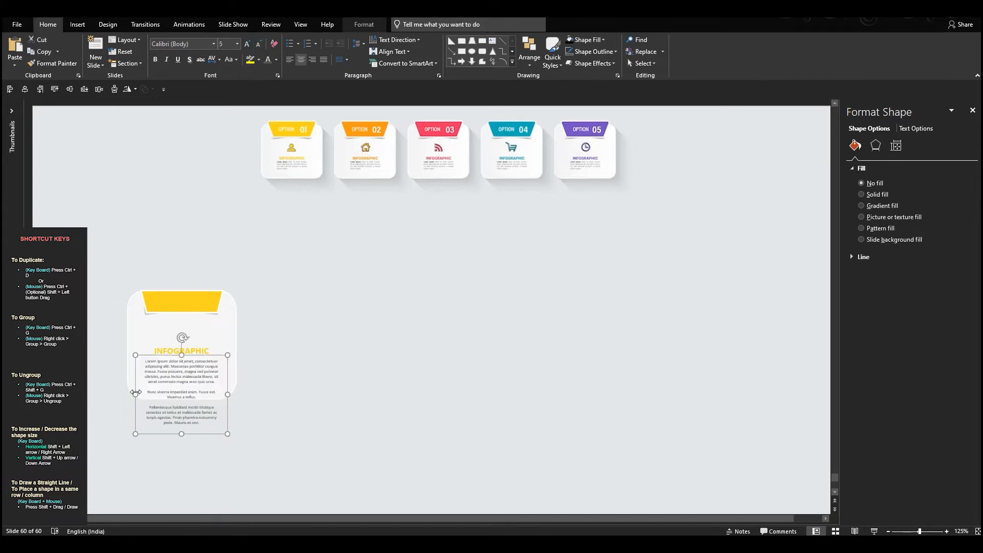
- Delete all placeholder paragraphs except the first and make its opening words "Lorem ipsum" bold
left_click_drag(378, 518, 331, 463)
key("Delete")
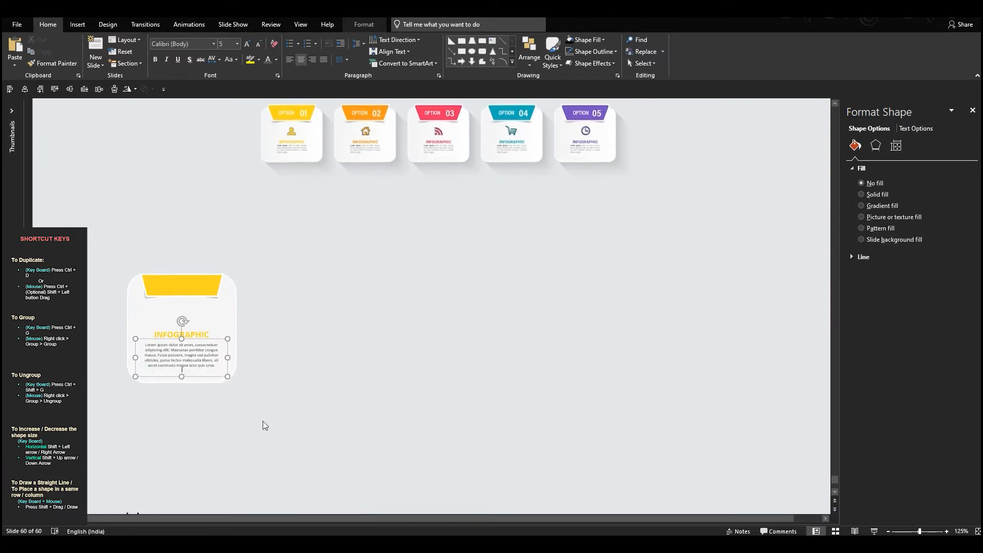
scroll(161, 349, "up", 6)
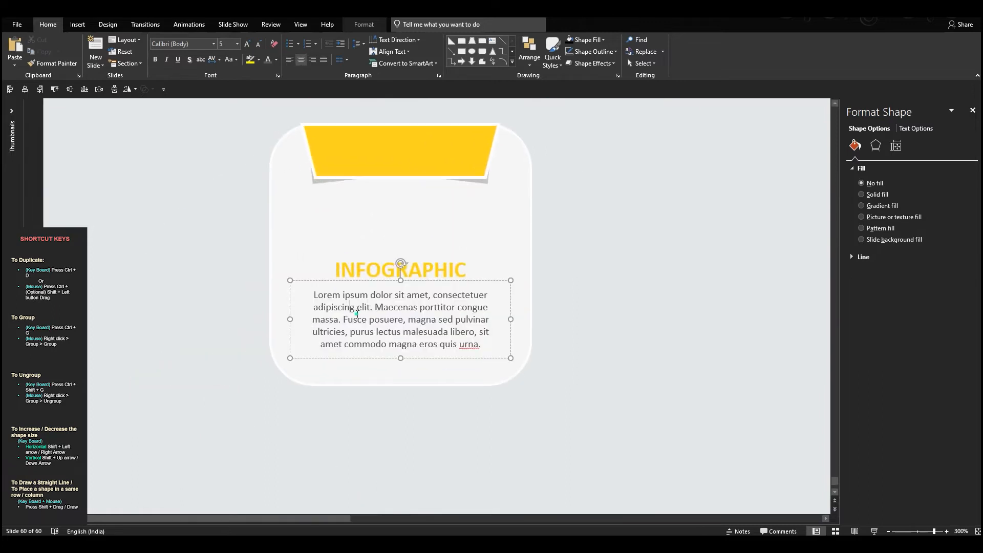
left_click_drag(372, 294, 220, 298)
key("ctrl+b")
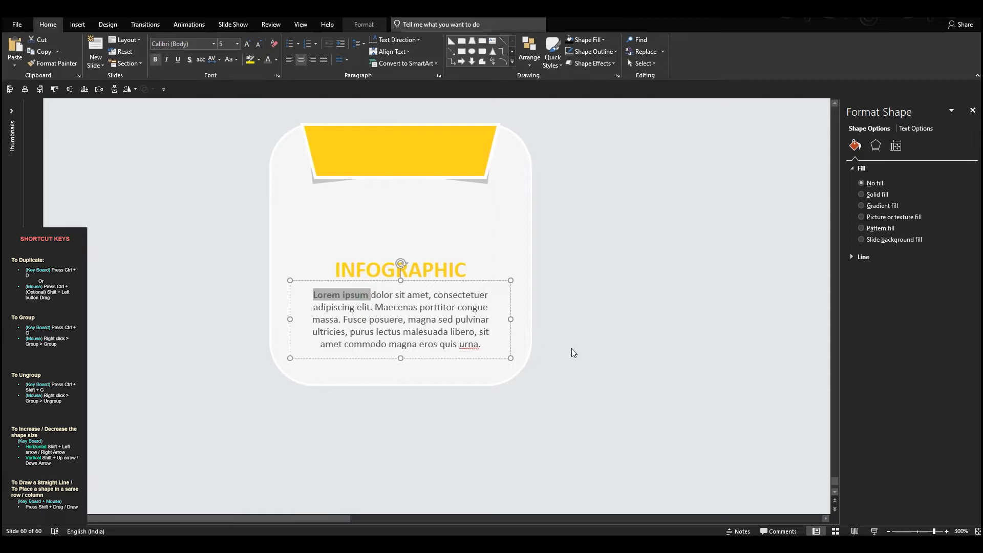
left_click(582, 345)
scroll(579, 347, "down", 6)
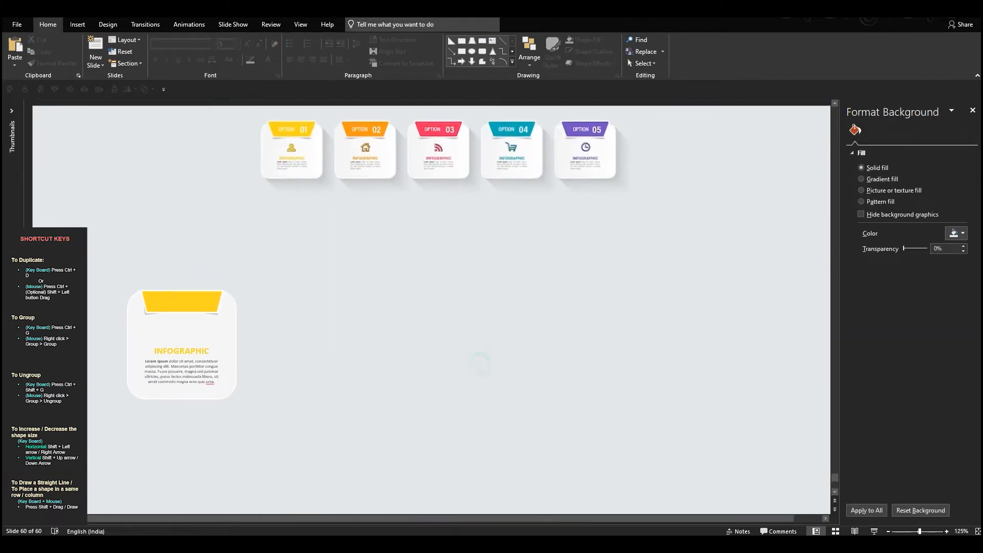
left_click_drag(321, 475, 87, 271)
key("ctrl+g")
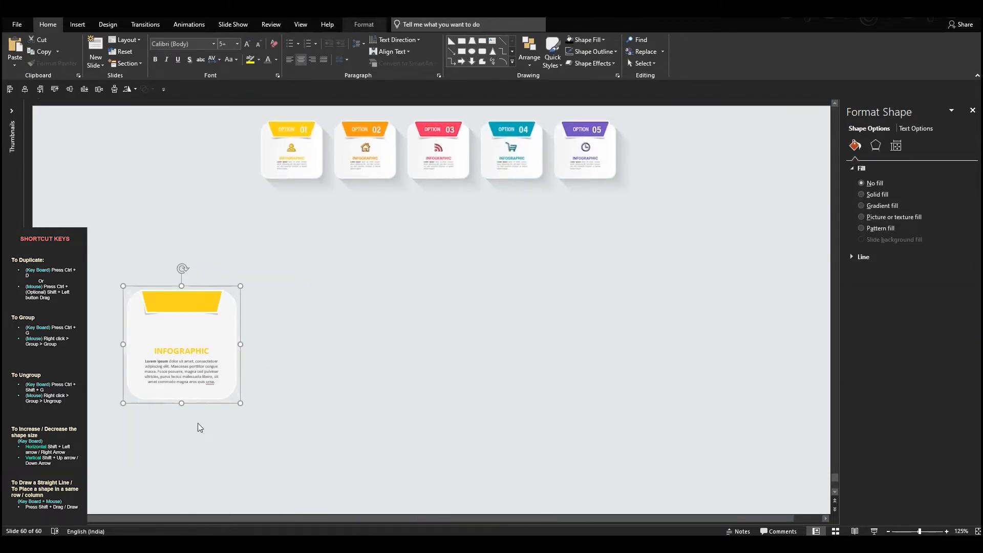
left_click_drag(182, 327, 754, 328)
scroll(738, 332, "down", 3)
left_click(593, 332, "shift")
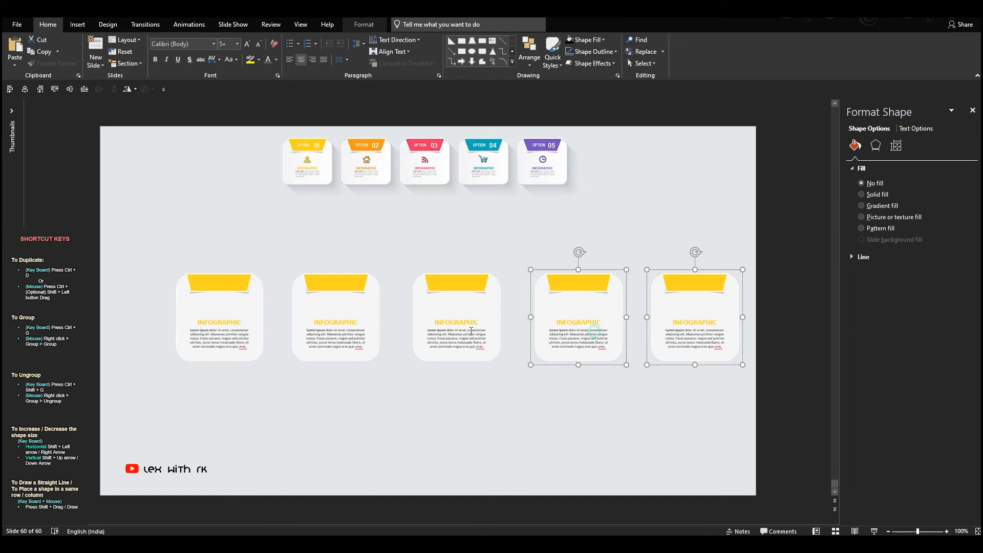
left_click(470, 332, "shift")
left_click(360, 336, "shift")
left_click(250, 330, "shift")
left_click(364, 24)
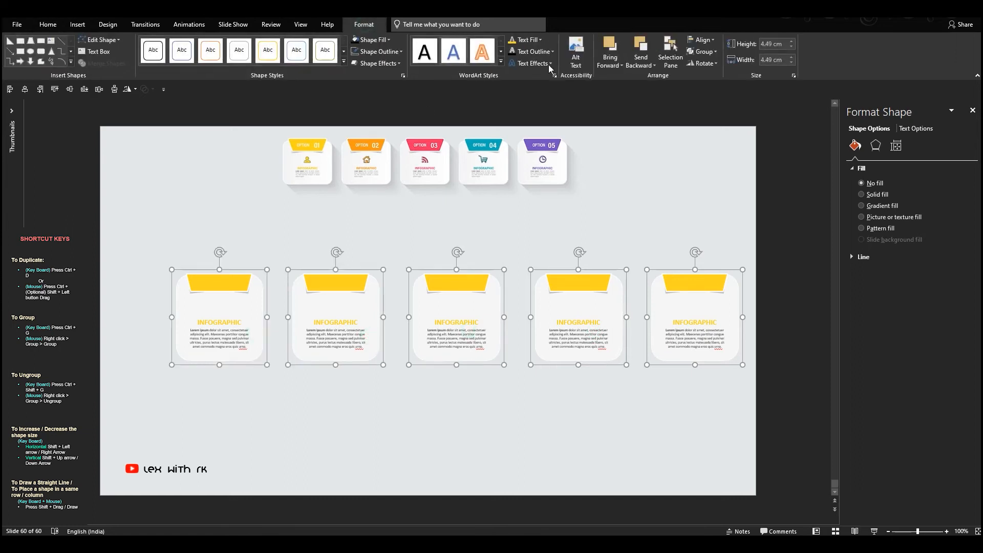
left_click(689, 223)
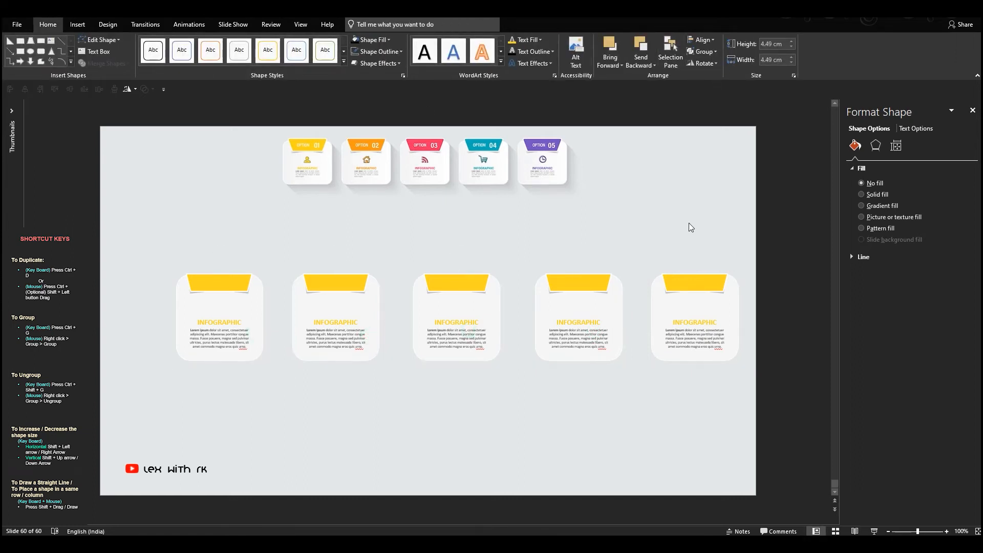
left_click_drag(735, 231, 296, 408)
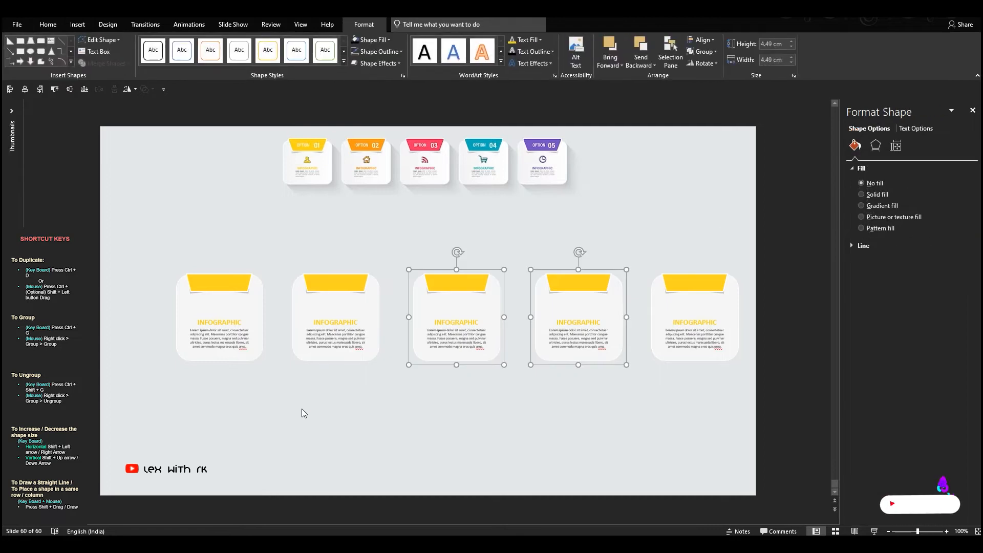
key("Delete")
left_click_drag(769, 248, 288, 409)
key("Delete")
left_click(260, 314)
key("ctrl+shift+g")
key("Escape")
- Apply an outer shadow offset to the bottom right to the white rounded card body
left_click(260, 312)
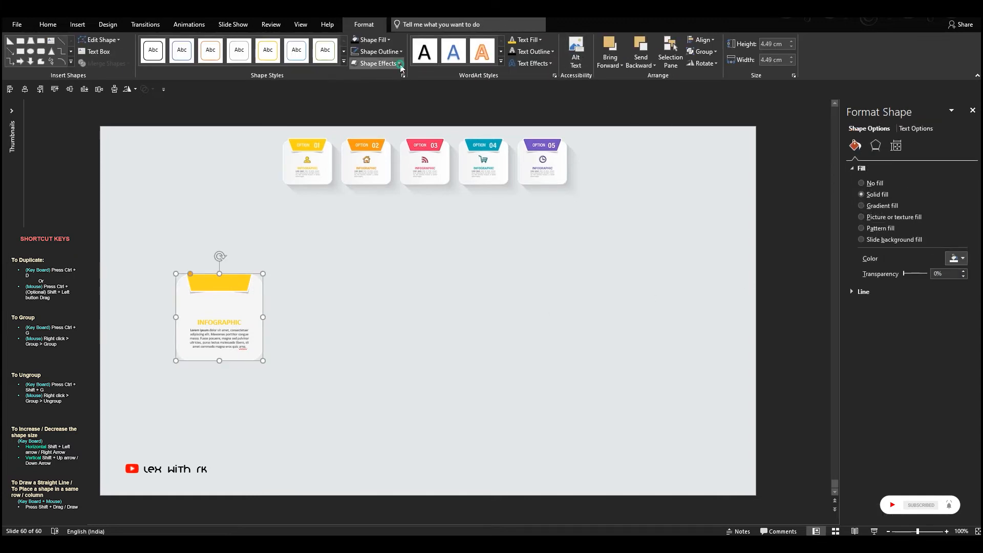
left_click(378, 63)
mouse_move(384, 103)
left_click(436, 157)
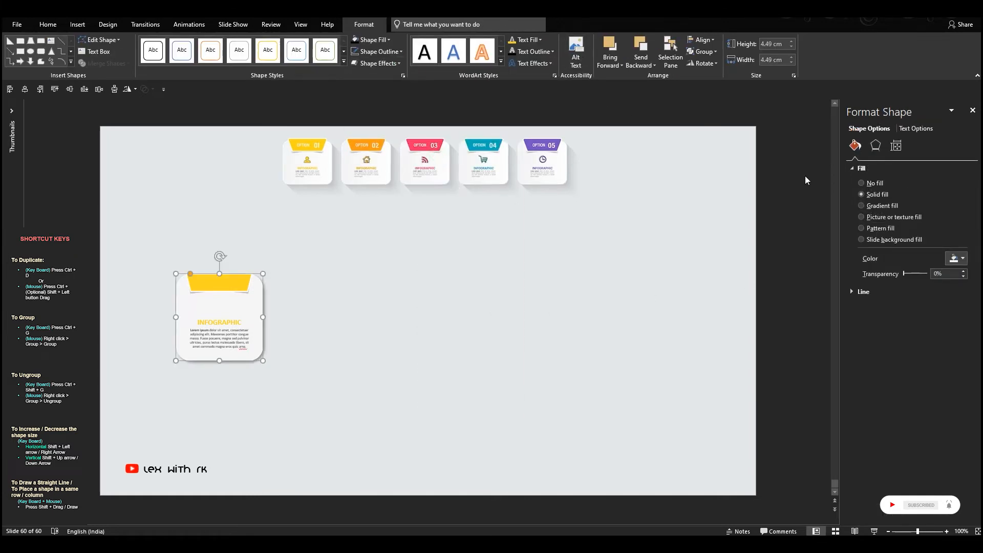
- Set the card body's shadow to 24 pt distance, 35 pt blur and 79% transparency
left_click(875, 145)
left_click(963, 266)
left_click_drag(964, 267, 963, 267)
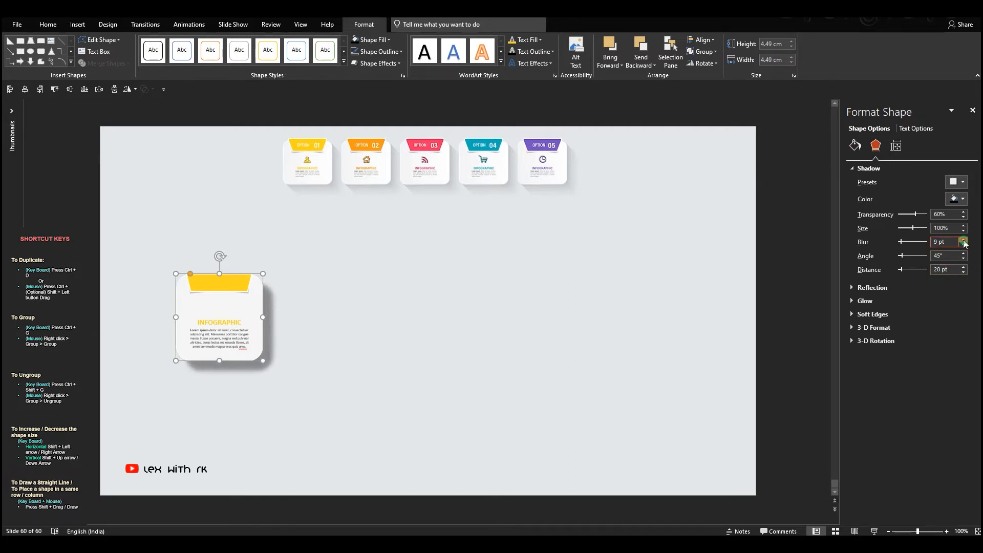
left_click_drag(963, 241, 964, 241)
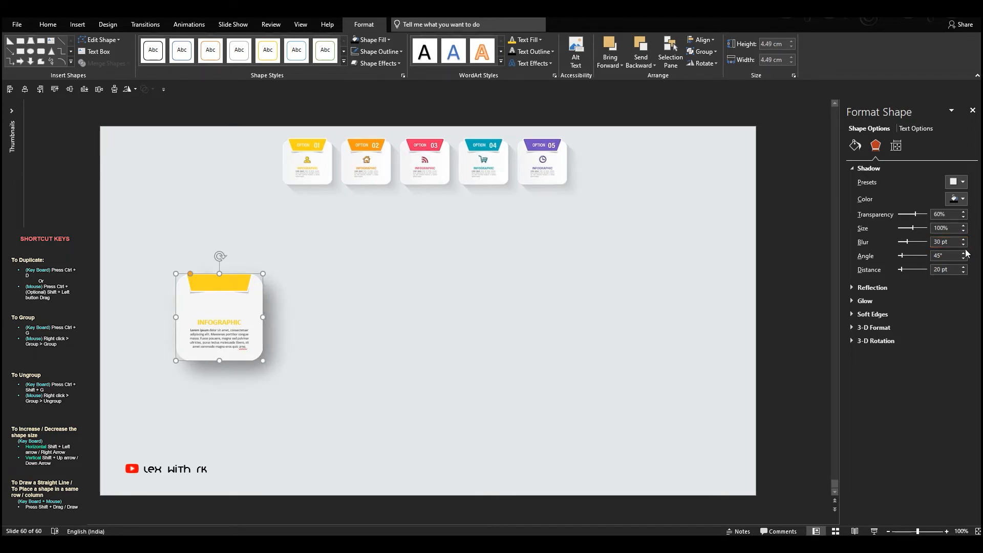
left_click(964, 266)
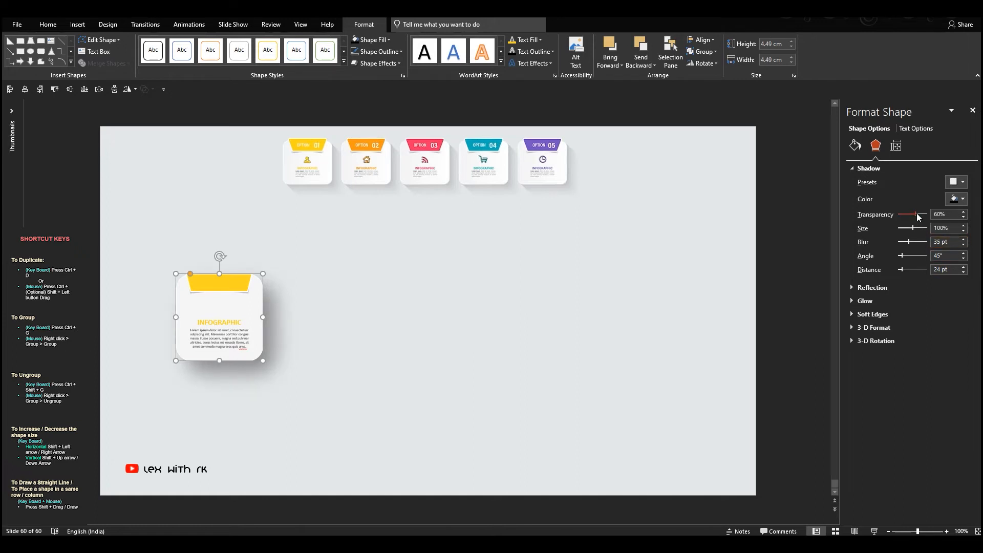
left_click_drag(919, 215, 921, 215)
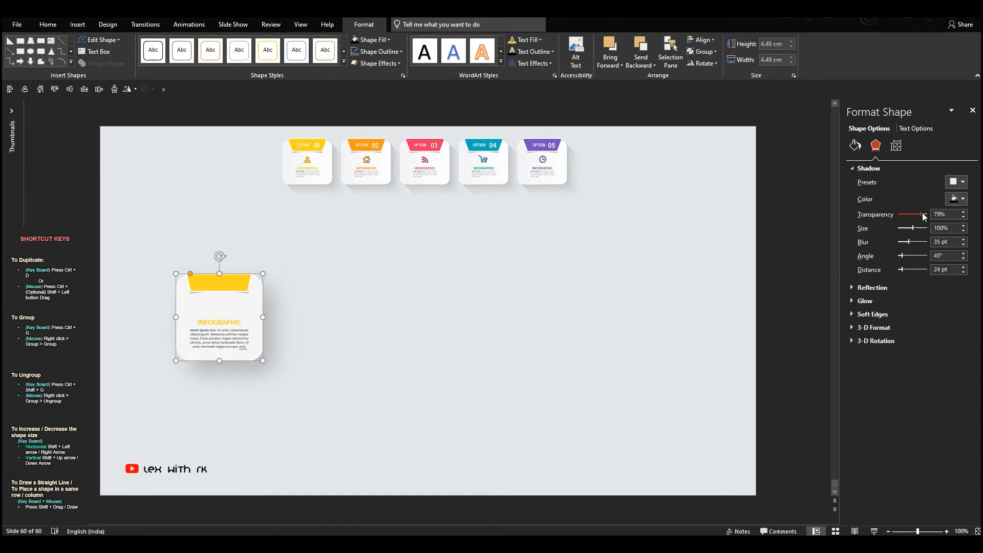
left_click(493, 285)
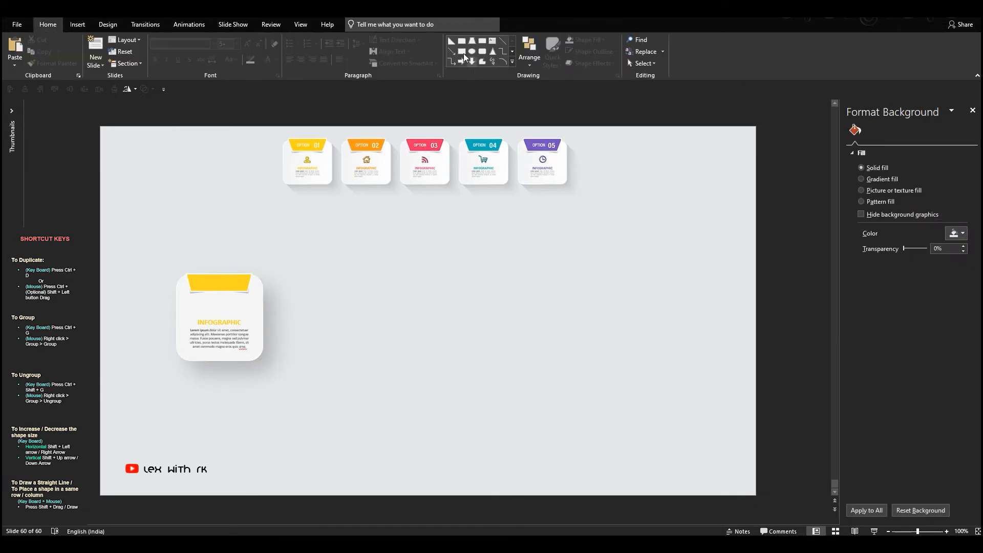
- Draw a right triangle beside the card and flip it both vertically and horizontally
left_click(454, 45)
left_click_drag(347, 293, 396, 343)
left_click(129, 89)
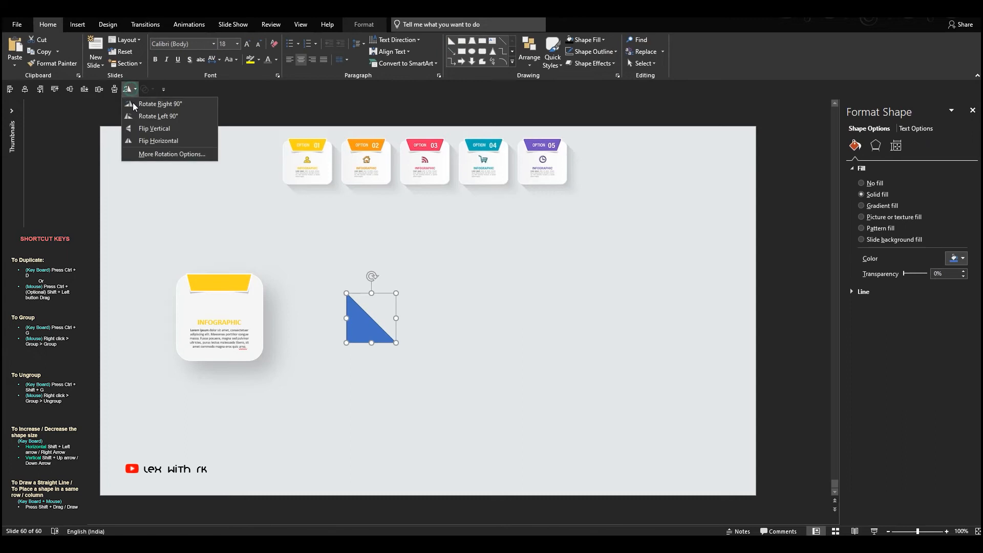
left_click(134, 128)
left_click(129, 89)
left_click(149, 140)
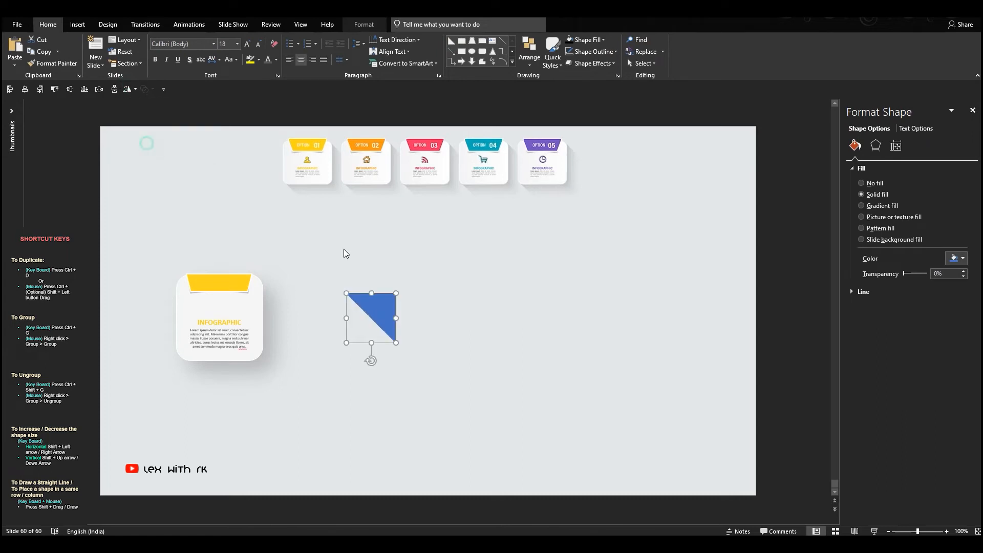
- Place the triangle at the card's upper right edge and a copy, flipped vertically and horizontally, flush with its lower left corner
left_click_drag(379, 312, 204, 411)
left_click(133, 90)
left_click(134, 131)
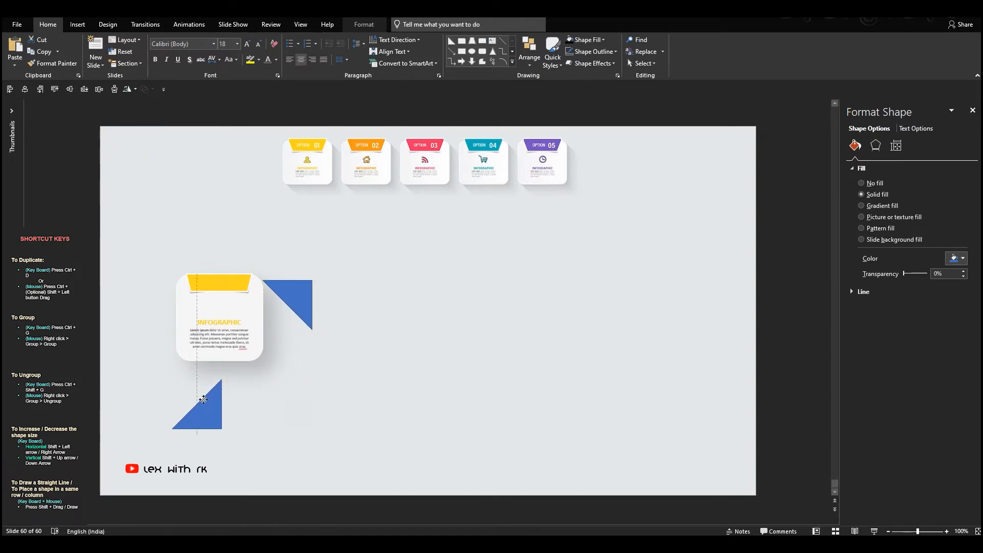
left_click(129, 90)
left_click(136, 140)
left_click_drag(180, 407, 189, 376)
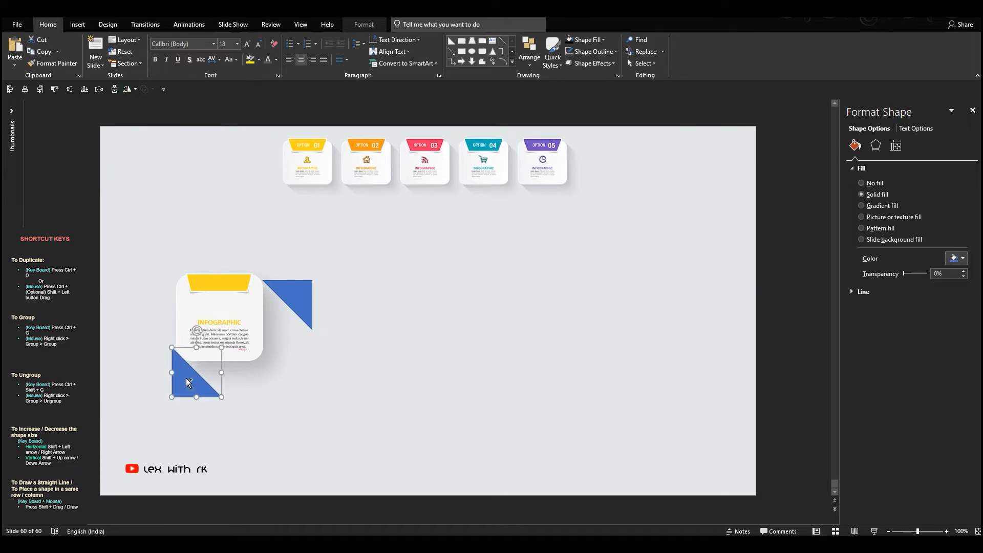
scroll(186, 377, "up", 5)
left_click_drag(159, 322, 165, 322)
mouse_move(166, 316)
left_mouse_down()
mouse_move(166, 334)
mouse_move(168, 322)
left_mouse_up()
- Fill both triangles with the slide's background color and remove their outlines to mask the shadow diagonally
left_click(330, 213, "shift")
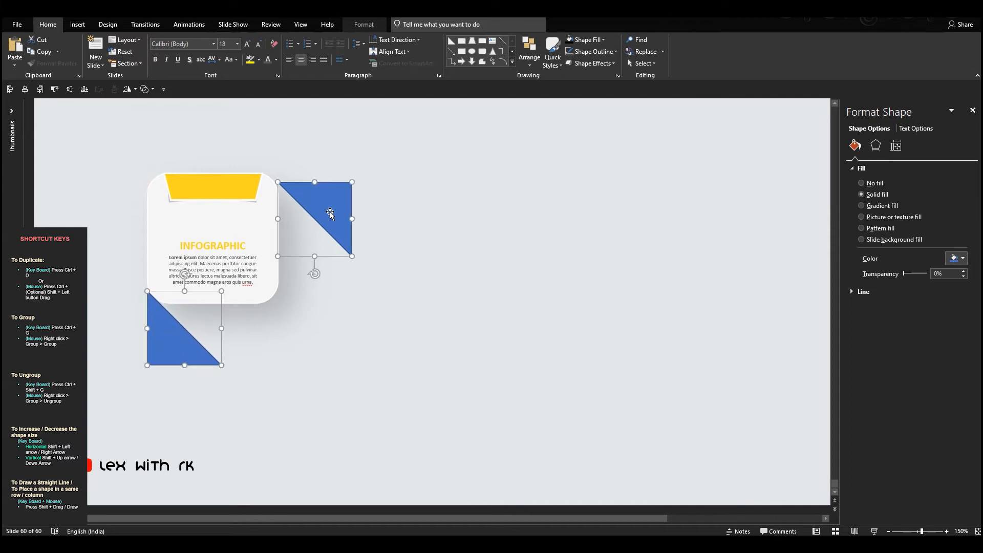
left_click(605, 46)
left_click(584, 148)
left_click(571, 53)
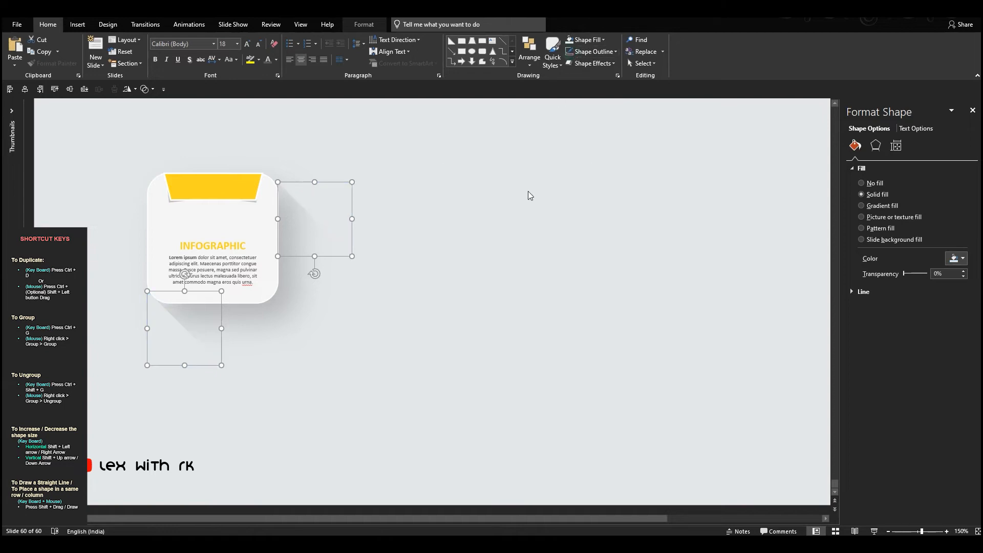
left_click(526, 192)
- Group all parts of the yellow card together with the two masking triangles
scroll(427, 219, "down", 5)
left_click_drag(107, 265, 369, 410)
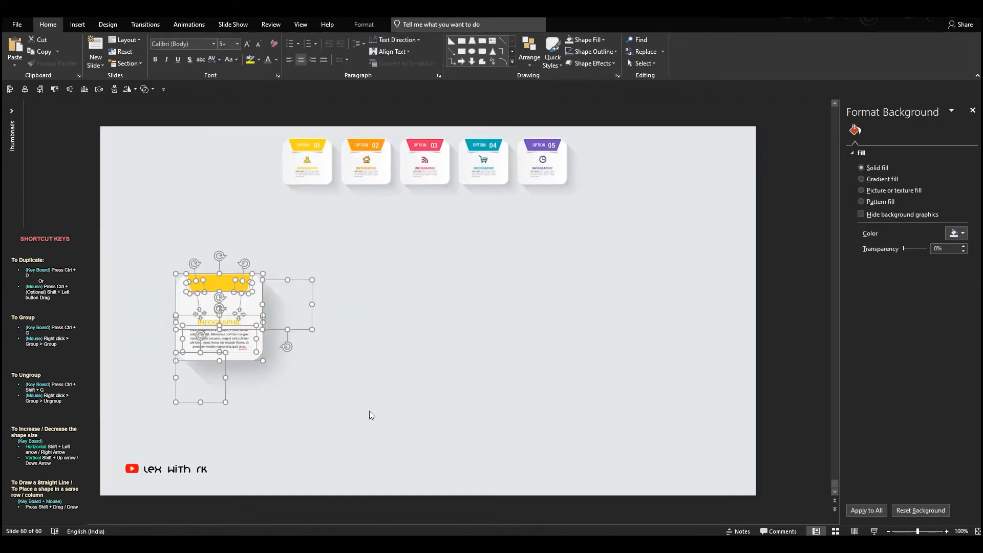
key("ctrl+g")
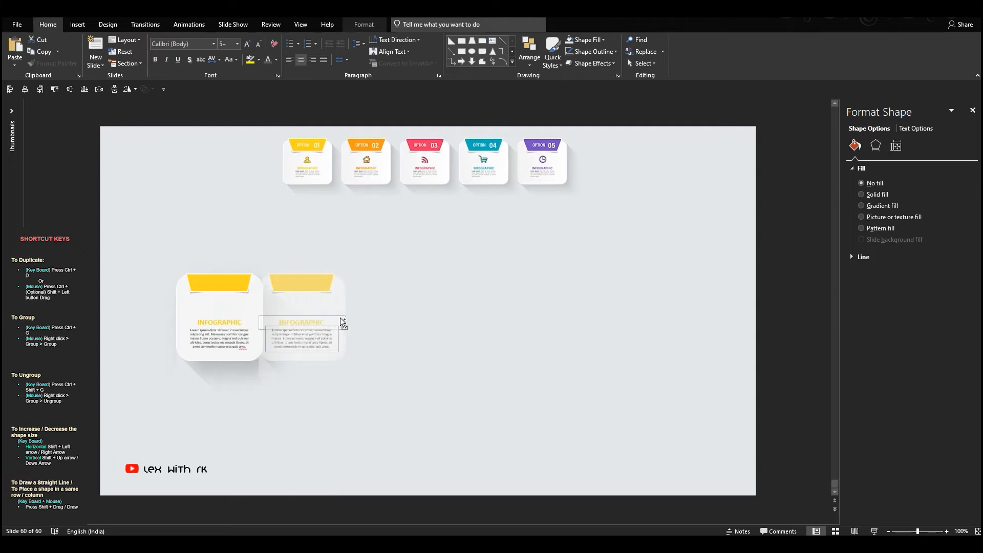